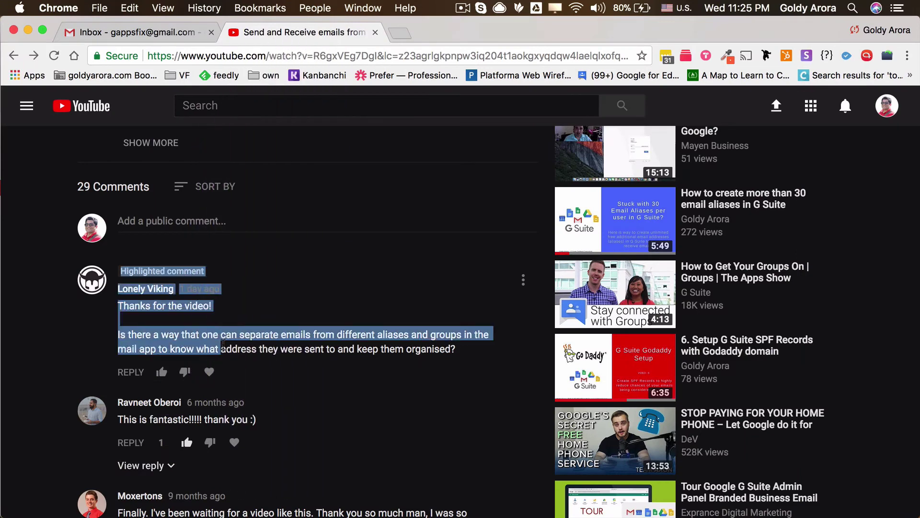
Step: Read the YouTube comment asking how to separate alias and group mail, then return to Gmail
left_click_drag(221, 344, 408, 352)
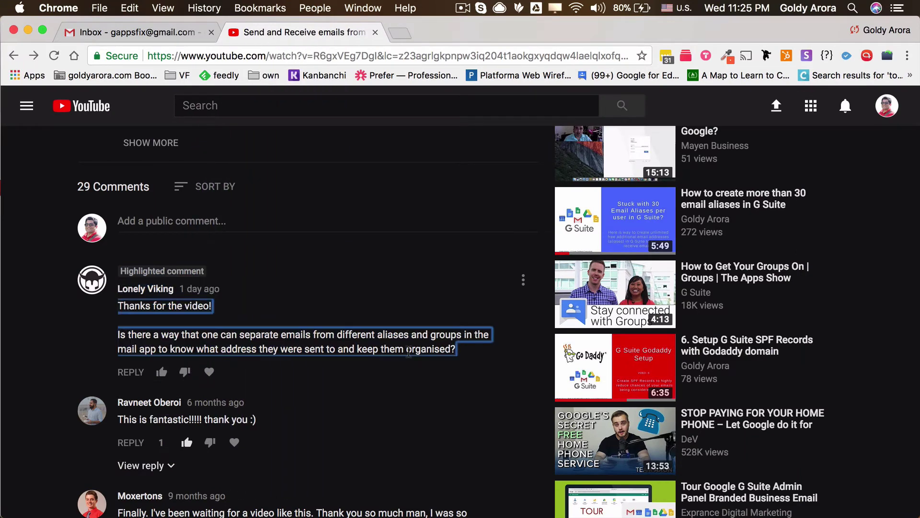
left_click(473, 357)
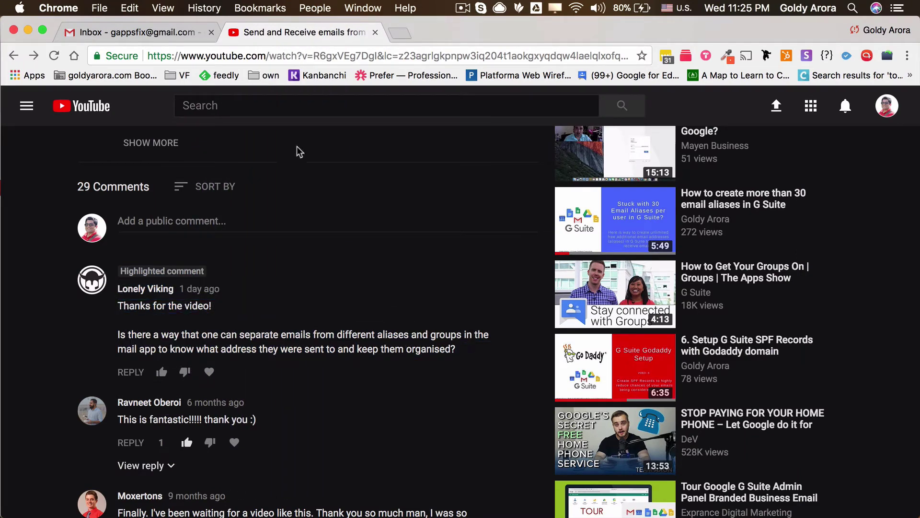
left_click(166, 32)
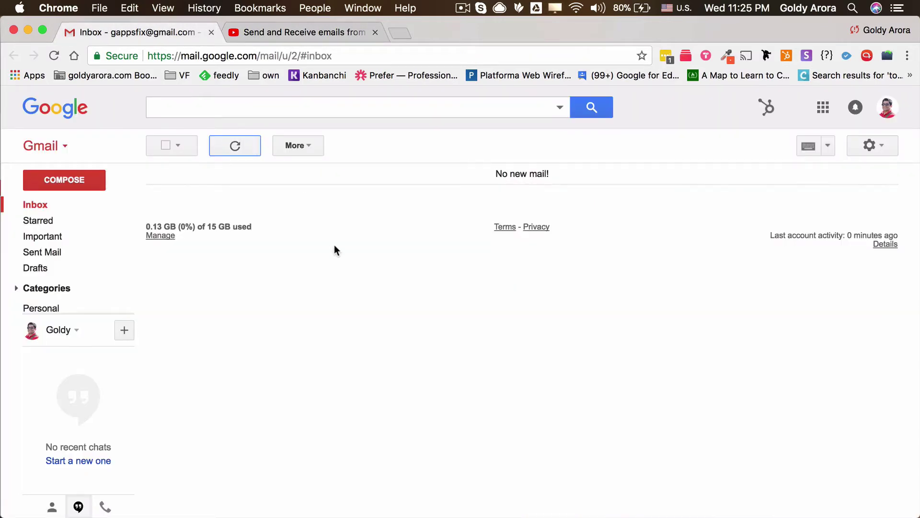
Step: Switch to the demo account's window and point out the Sales Group address in Google Admin
key("ctrl+Up")
left_click(596, 239)
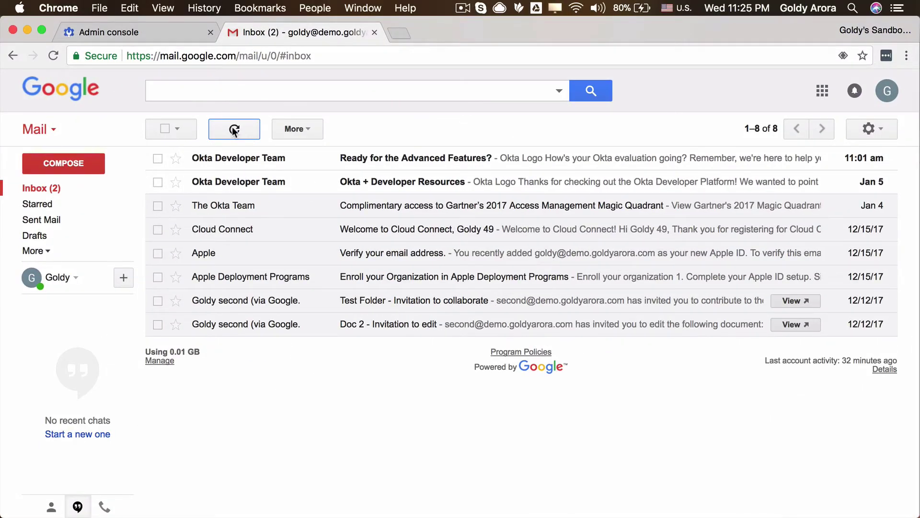
left_click(156, 30)
left_click(276, 180)
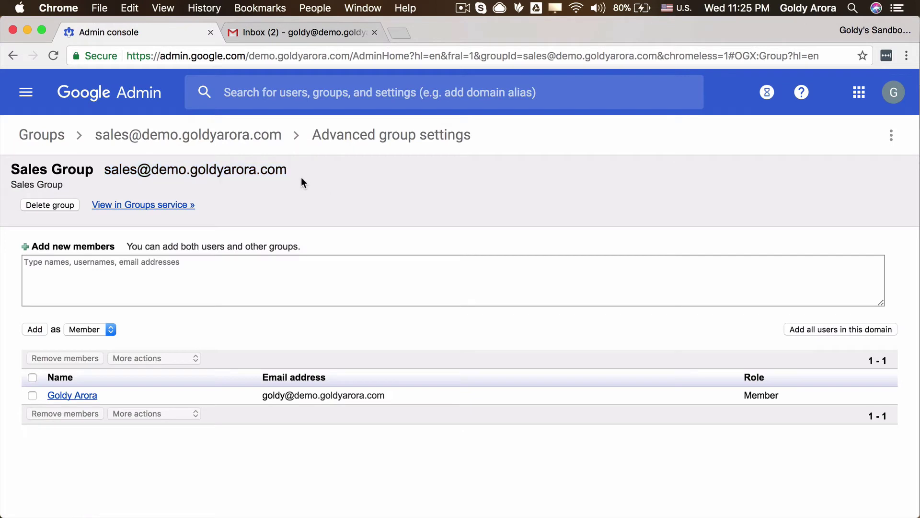
left_click_drag(106, 170, 283, 170)
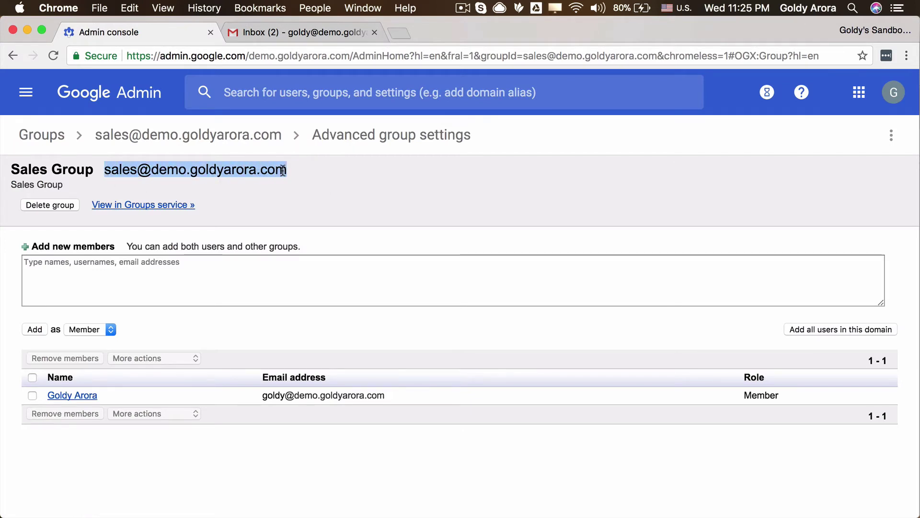
left_click(114, 184)
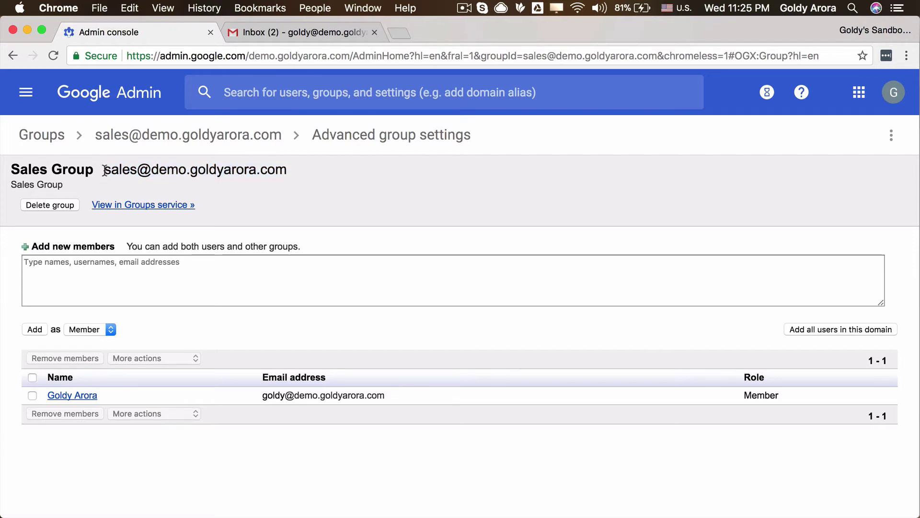
left_click_drag(105, 170, 288, 171)
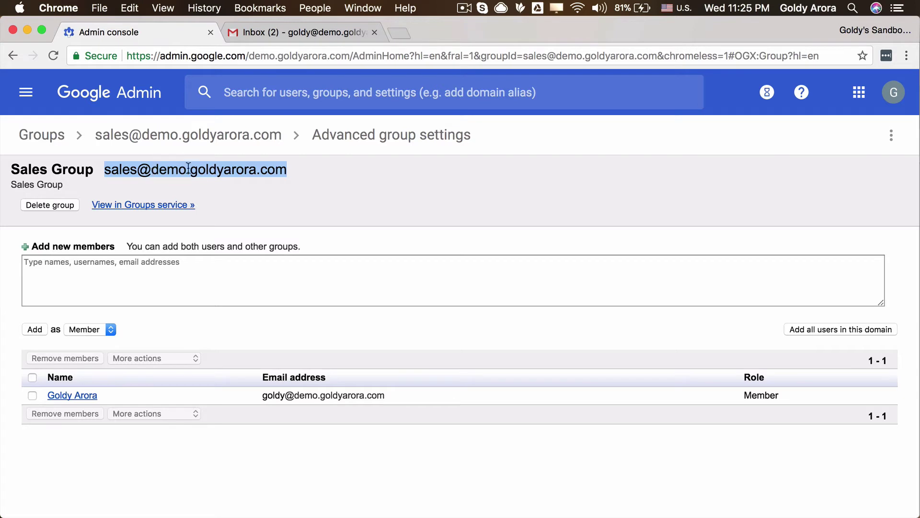
left_click(309, 223)
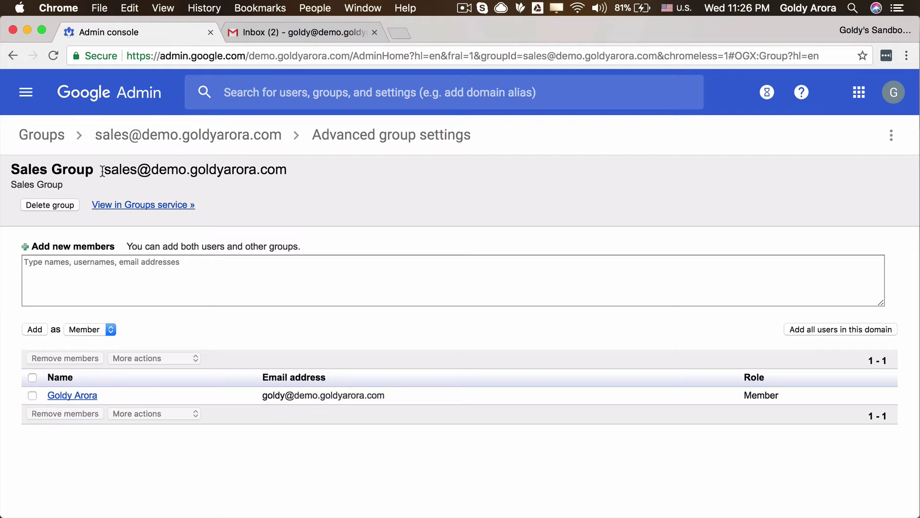
left_click_drag(111, 170, 283, 164)
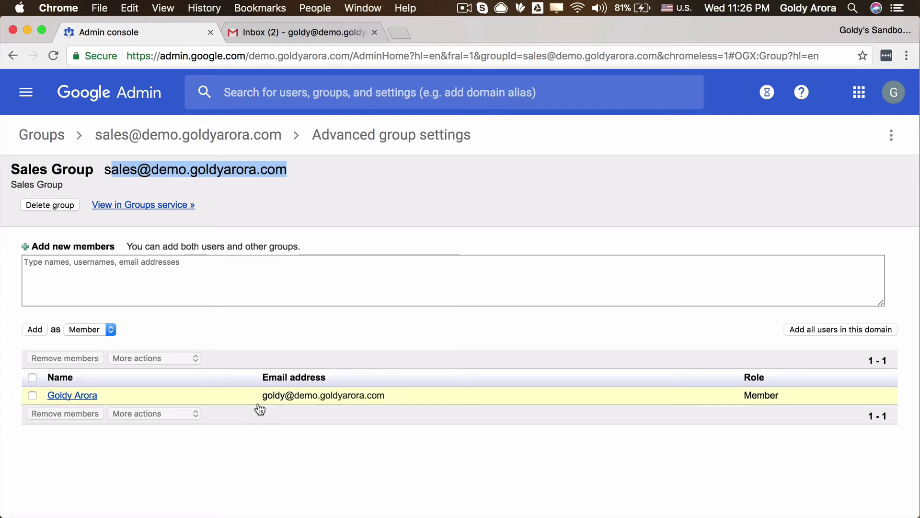
left_click(283, 165)
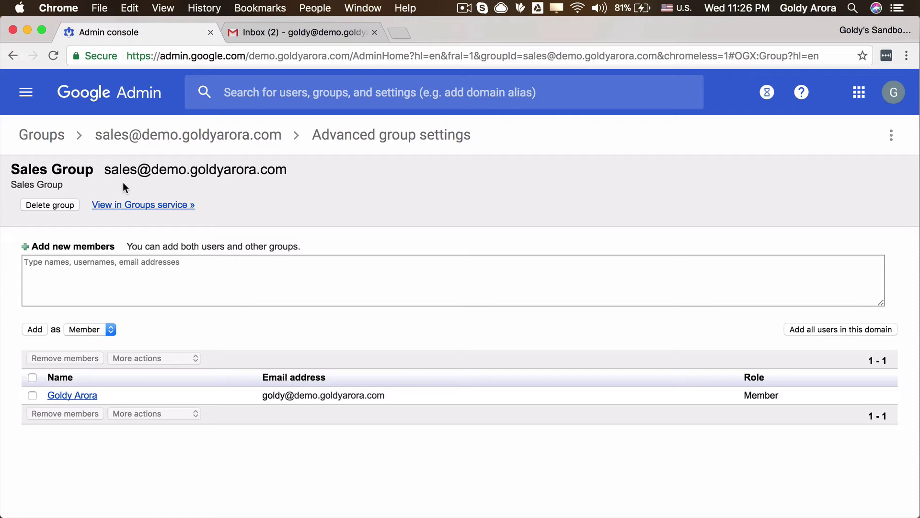
left_click_drag(104, 171, 284, 173)
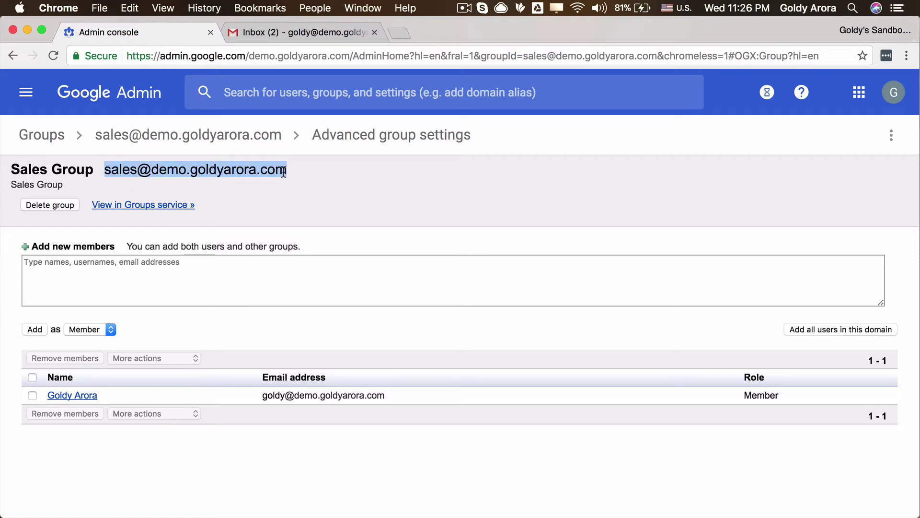
right_click(284, 172)
left_click(298, 196)
left_click(304, 33)
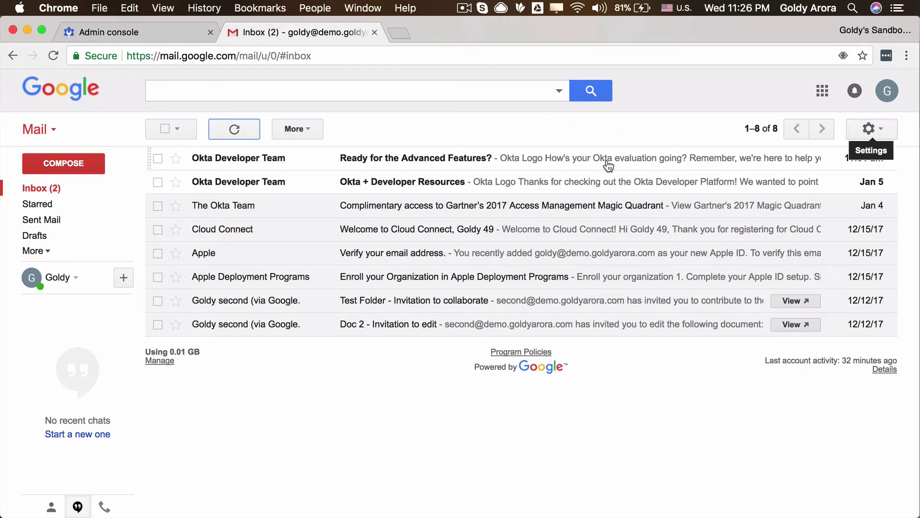
left_click(558, 92)
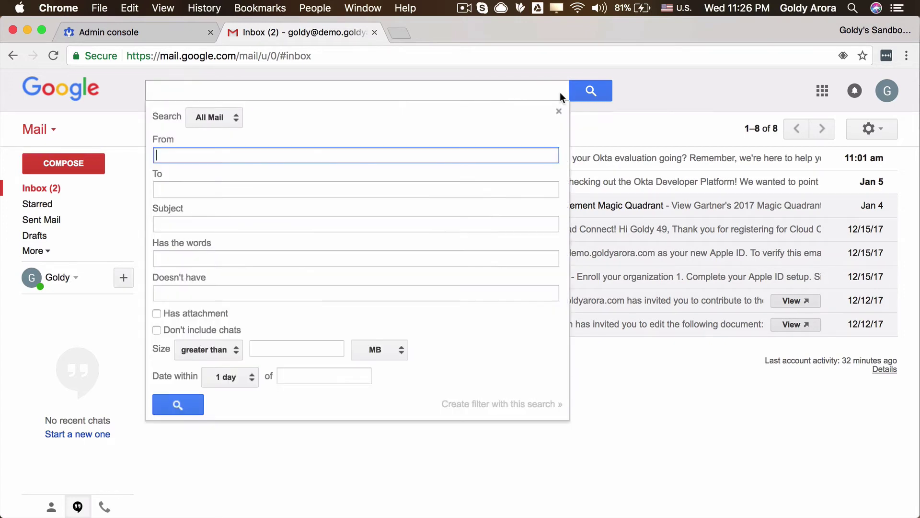
left_click(180, 256)
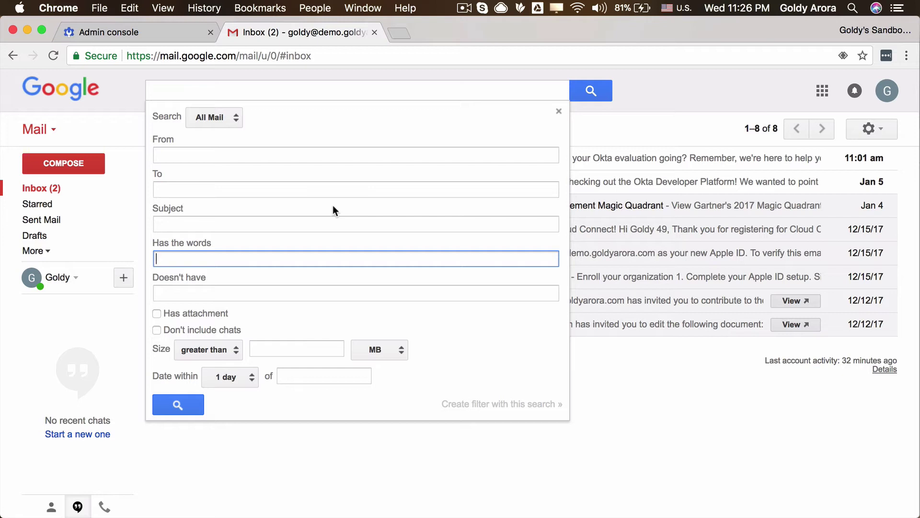
type("lis")
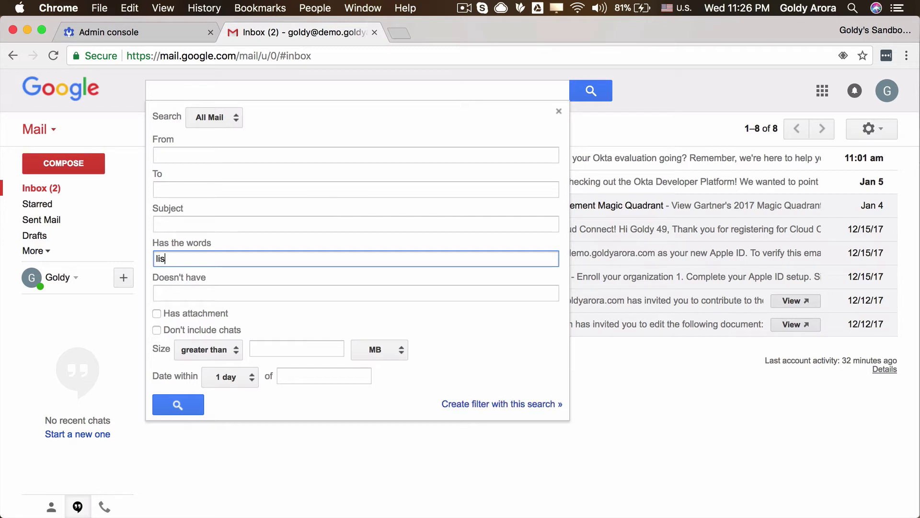
type("t:")
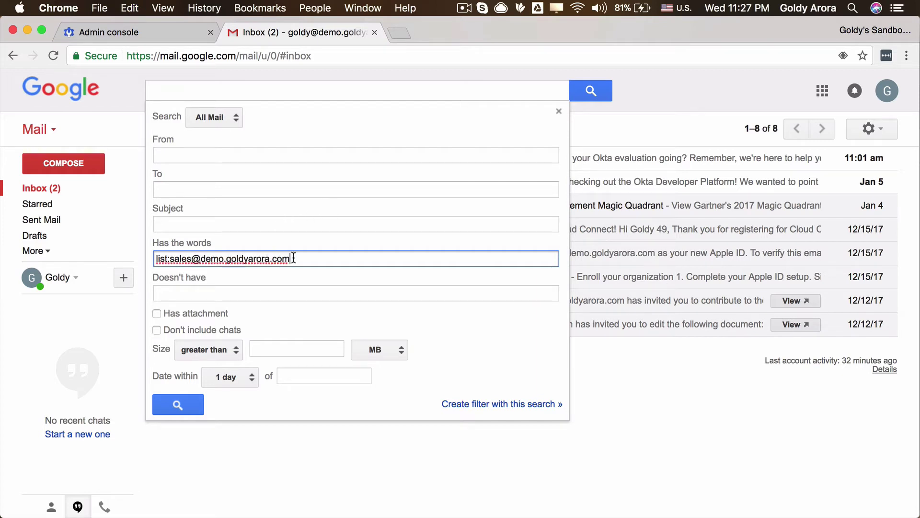
left_click(231, 292)
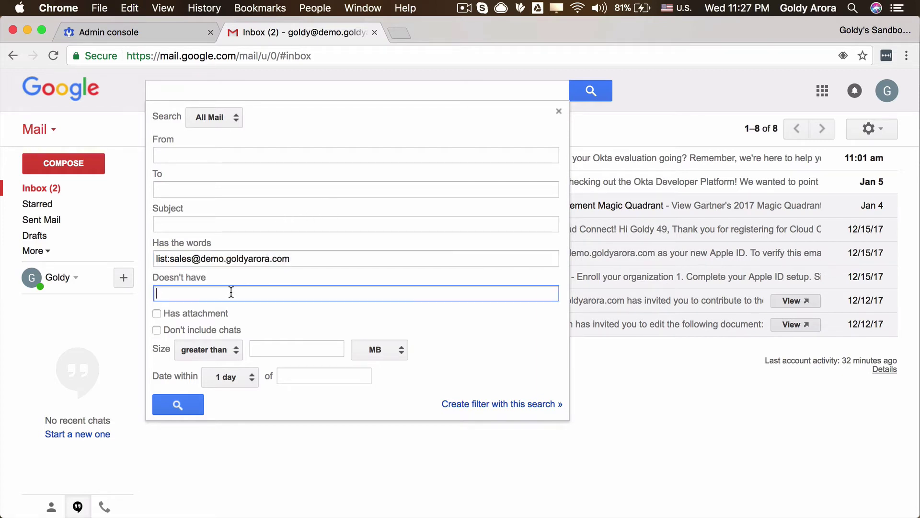
left_click(154, 259)
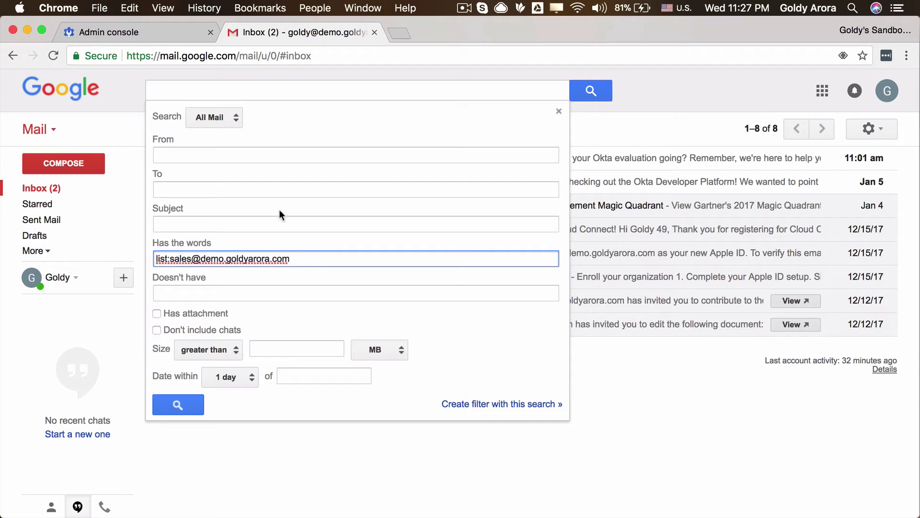
left_click(288, 189)
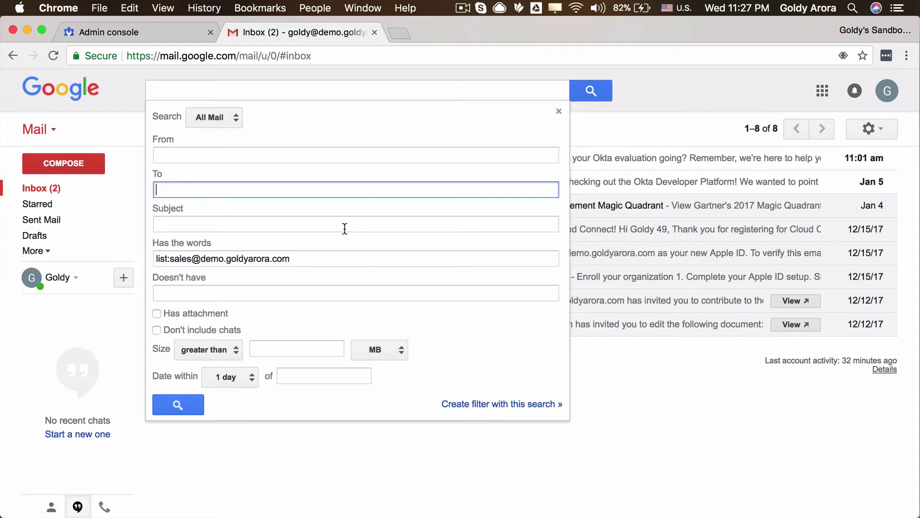
type("-gd")
key("BackSpace")
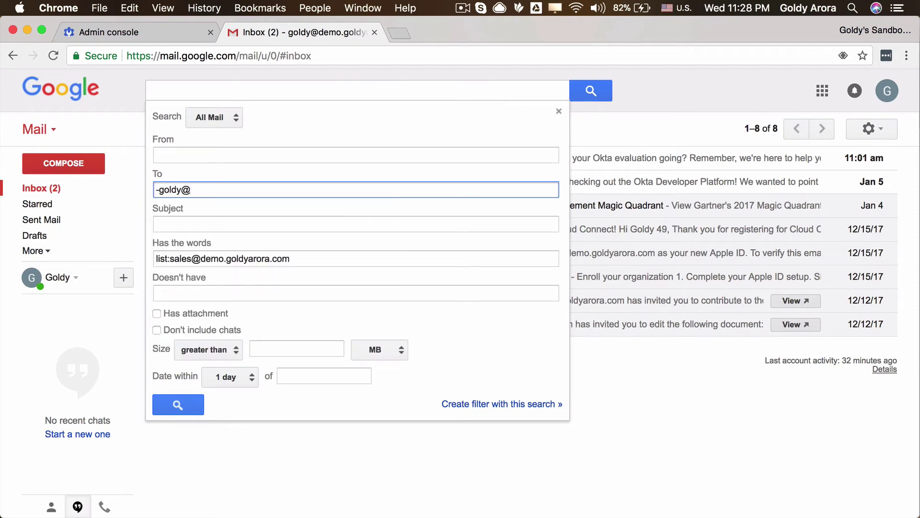
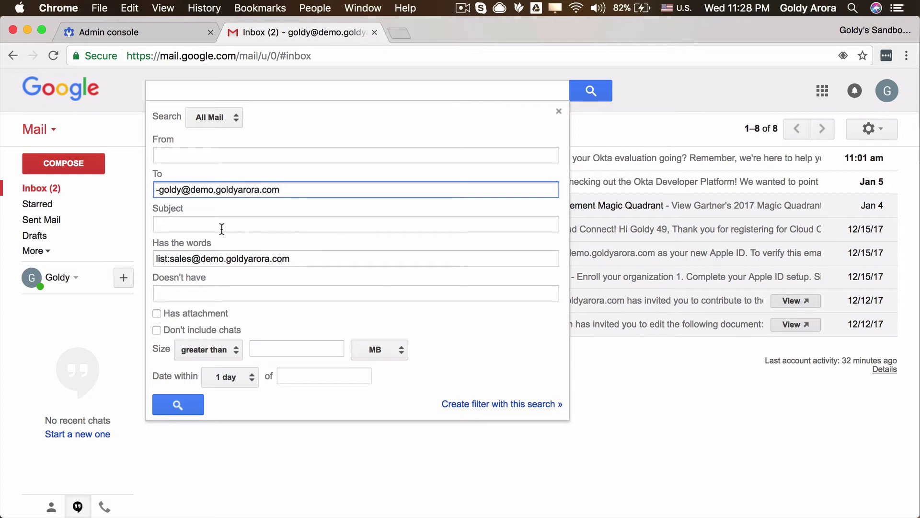
double_click(179, 259)
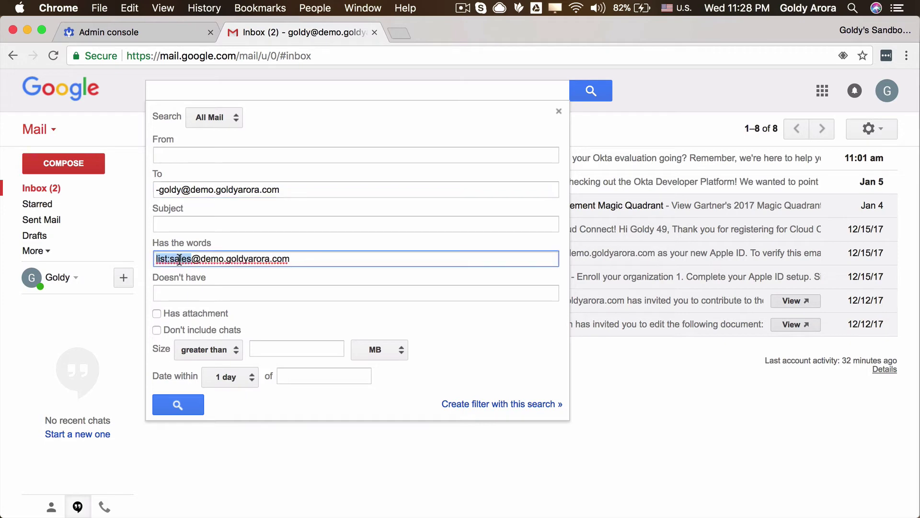
double_click(211, 259)
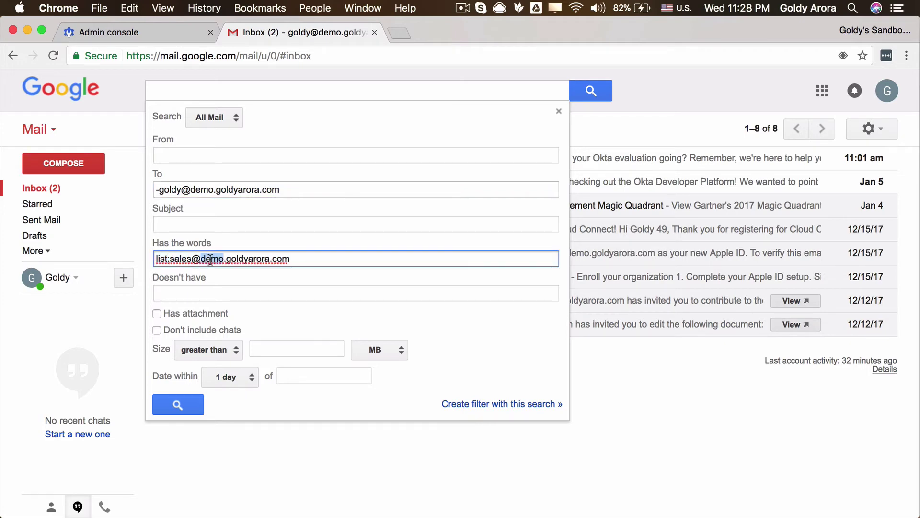
left_click(164, 193)
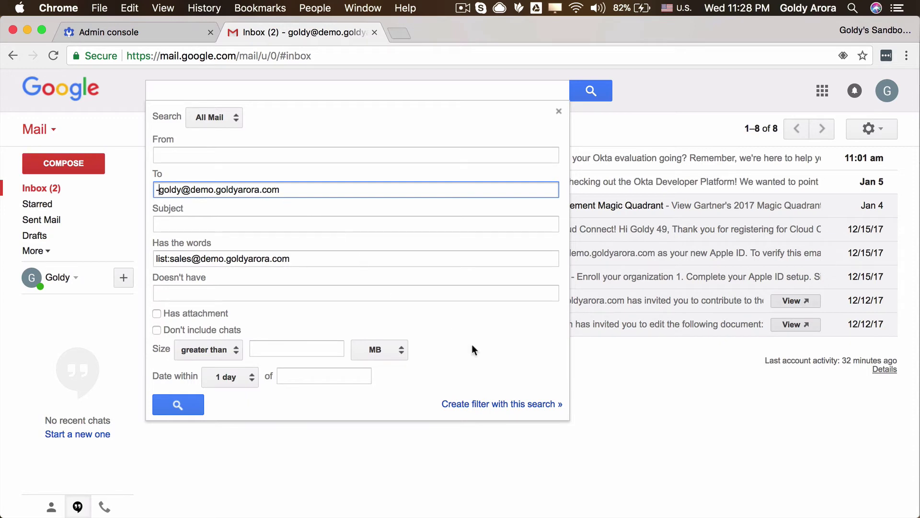
left_click(465, 408)
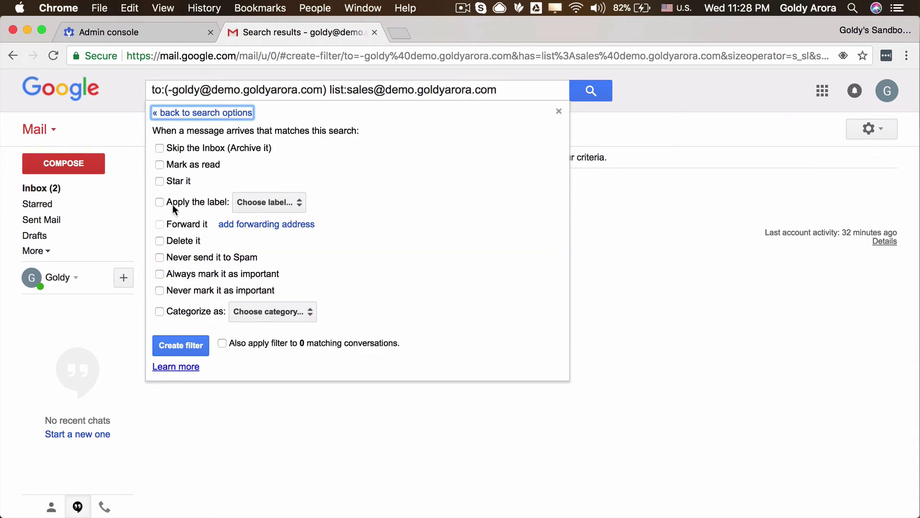
left_click(160, 202)
left_click(260, 207)
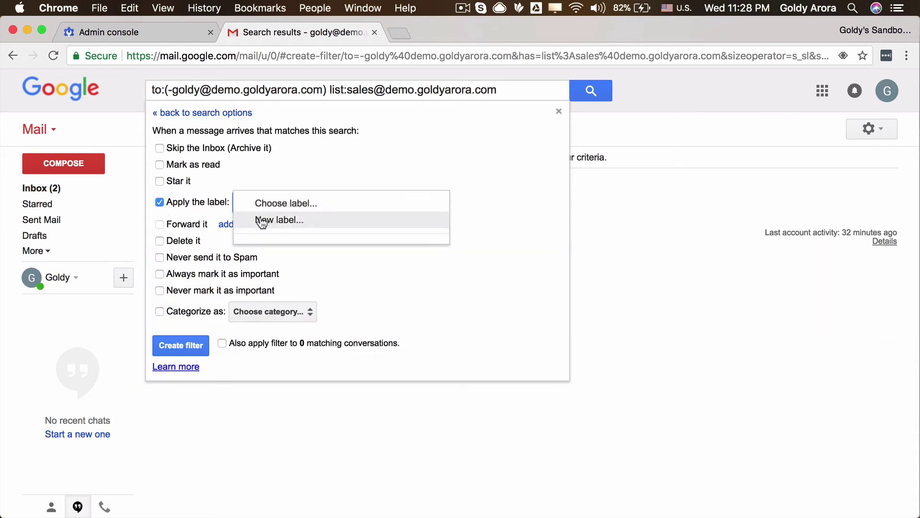
left_click(261, 220)
type("Snel")
key("BackSpace")
key("BackSpace")
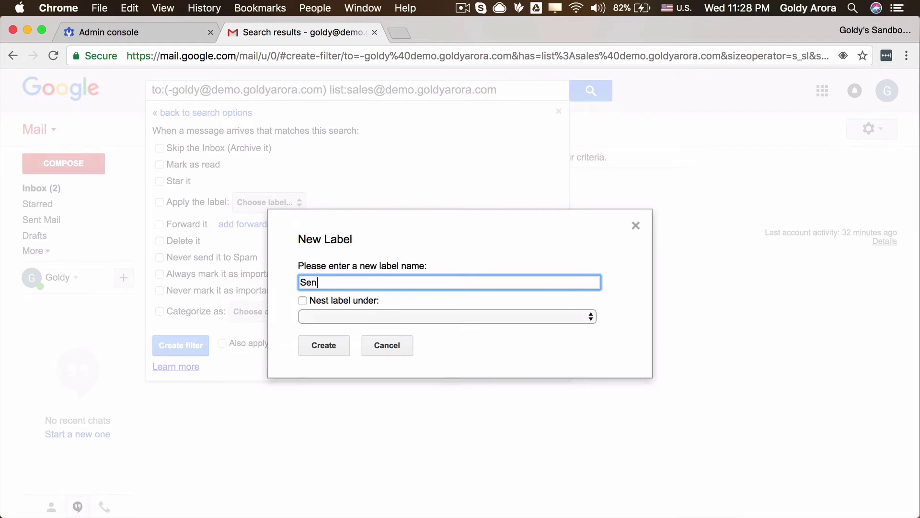
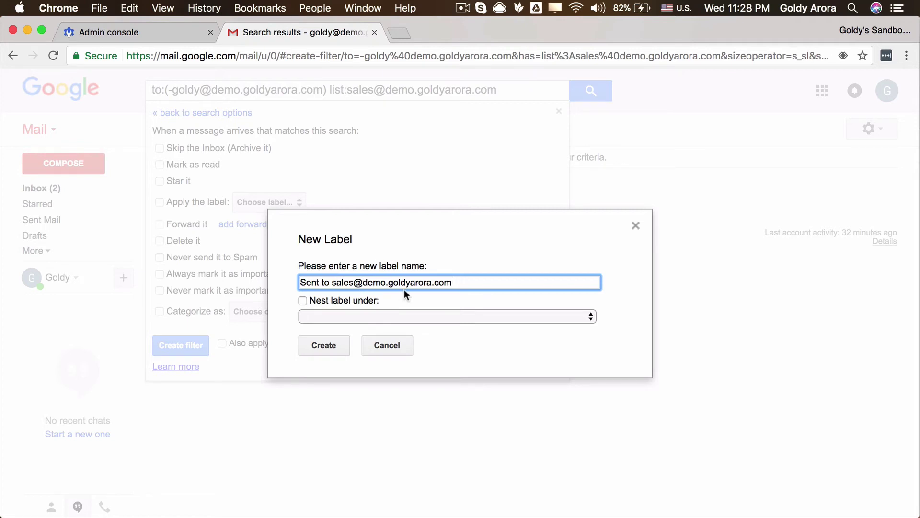
left_click(333, 344)
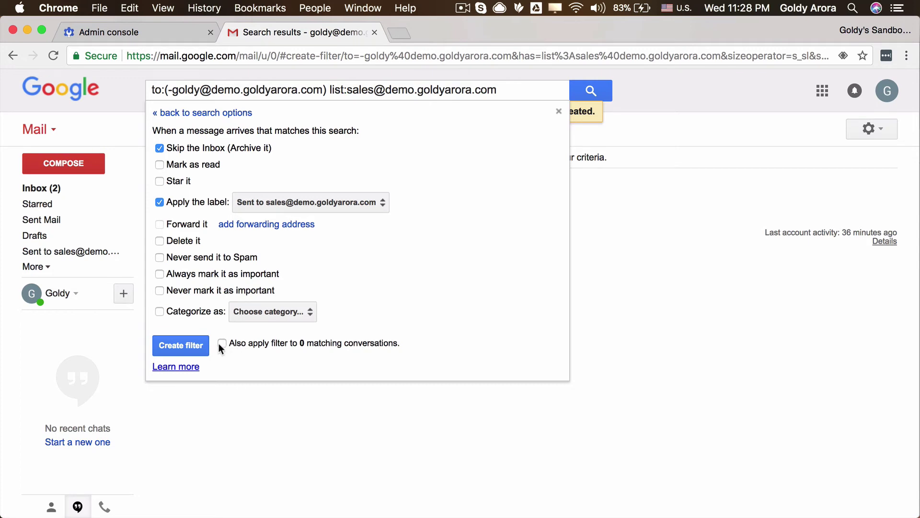
Step: Save the sales-label filter and open a blank compose window in the other Gmail account
left_click(188, 344)
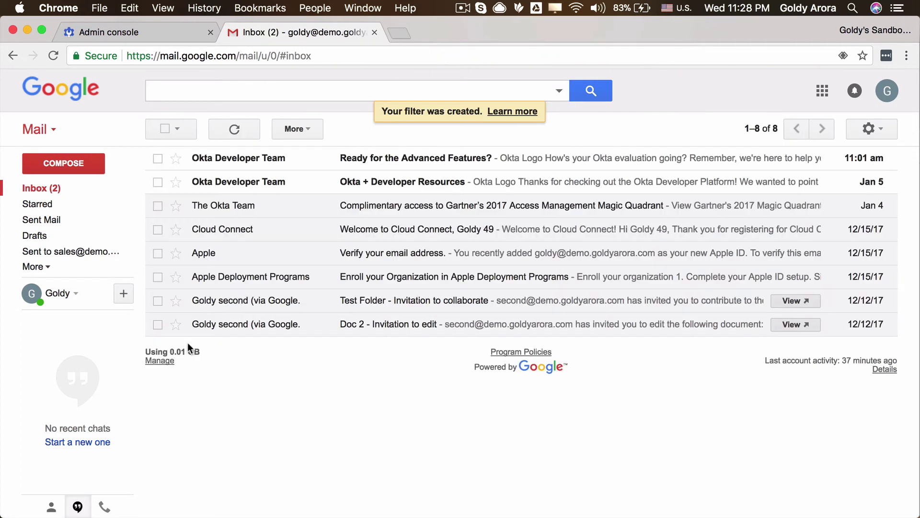
left_click(52, 189)
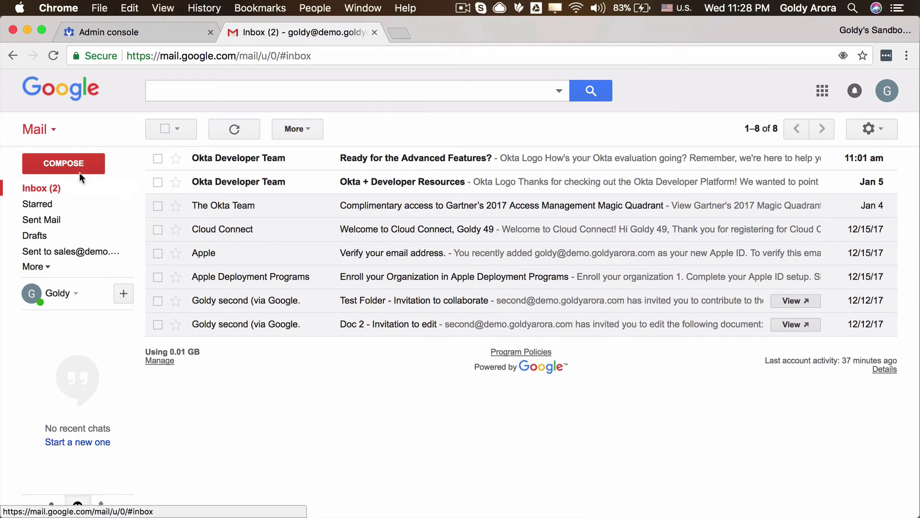
key("ctrl+Up")
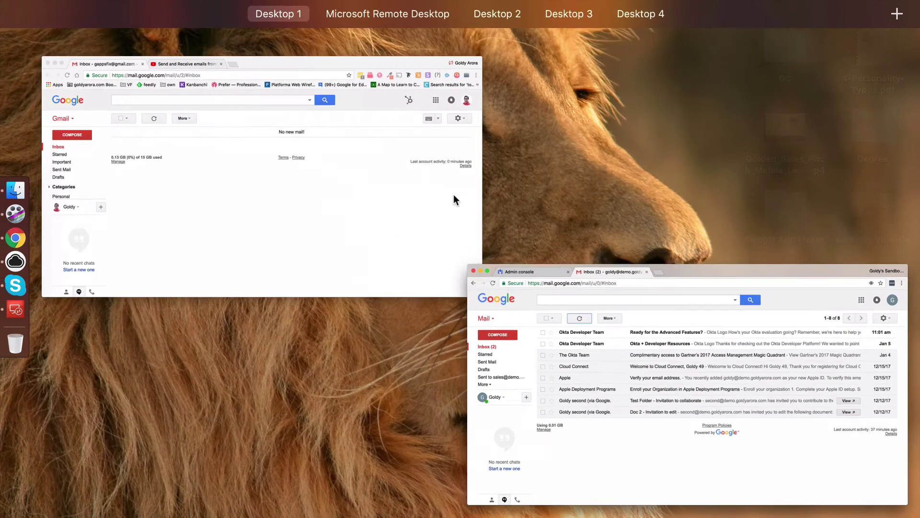
left_click(453, 194)
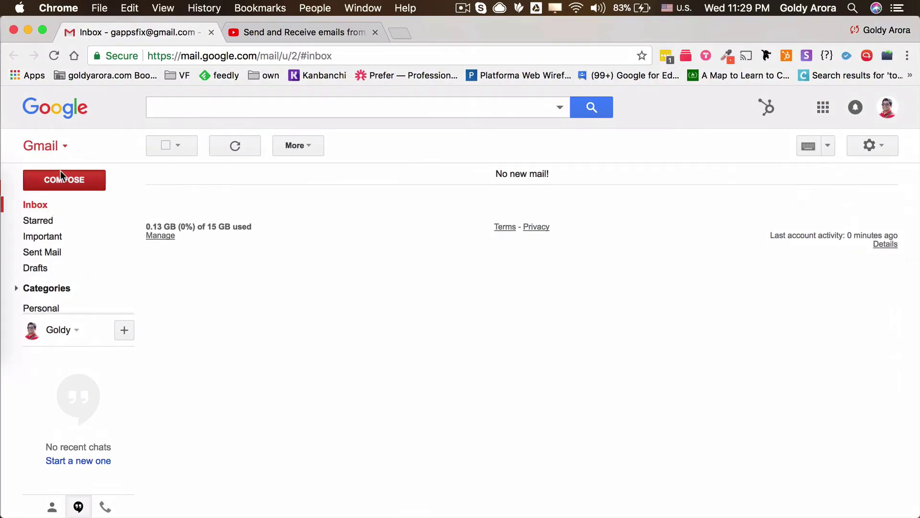
left_click(60, 175)
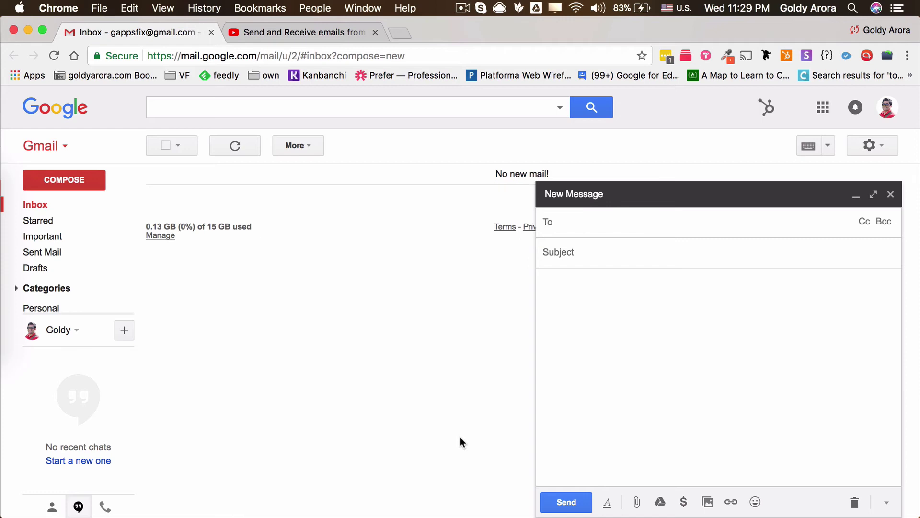
Step: Send 'sent to ME and GROUP' to goldy@ with the sales group in Cc
type("goldy@")
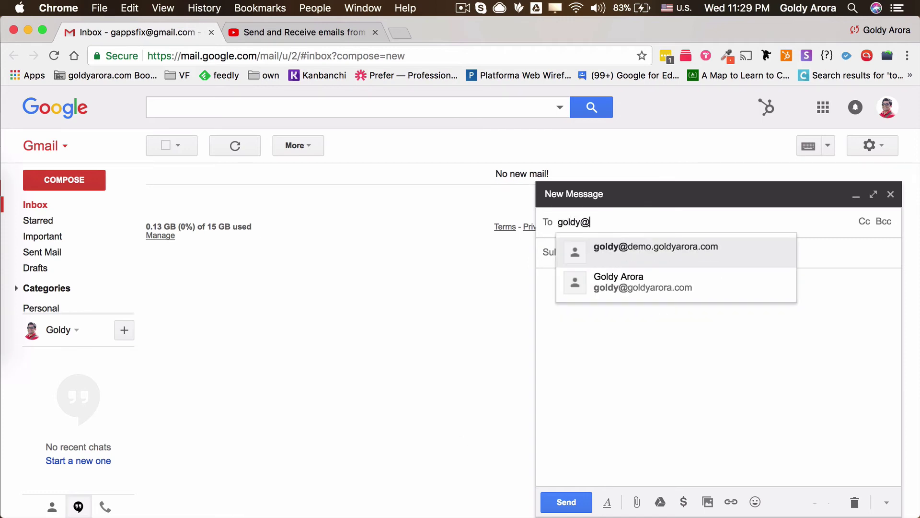
key("Return")
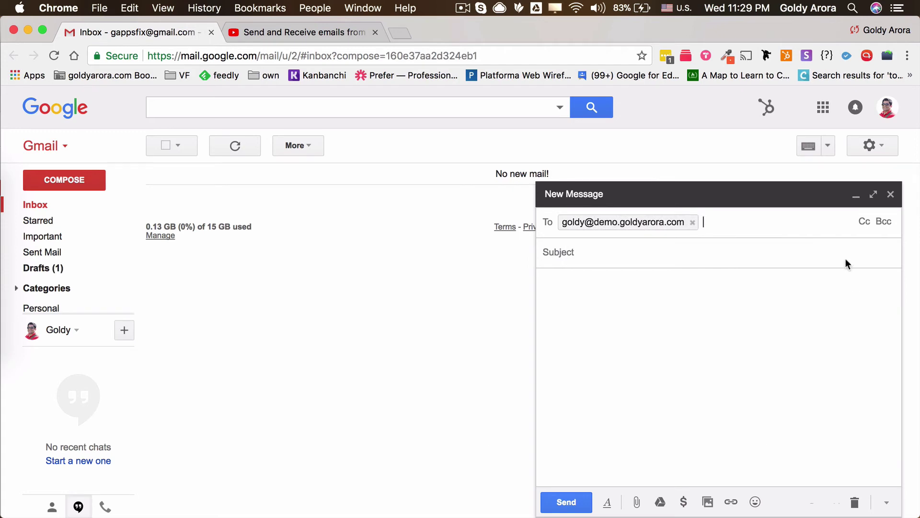
left_click(865, 223)
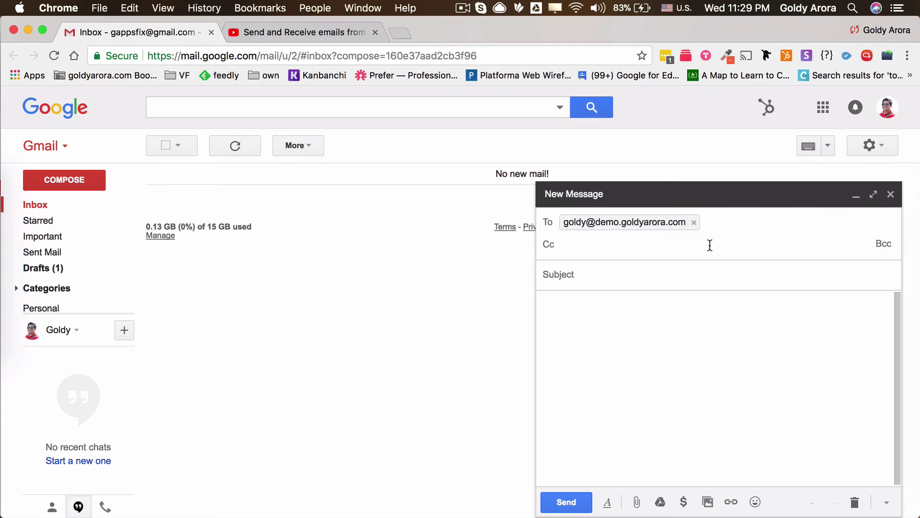
type("sales")
key("Return")
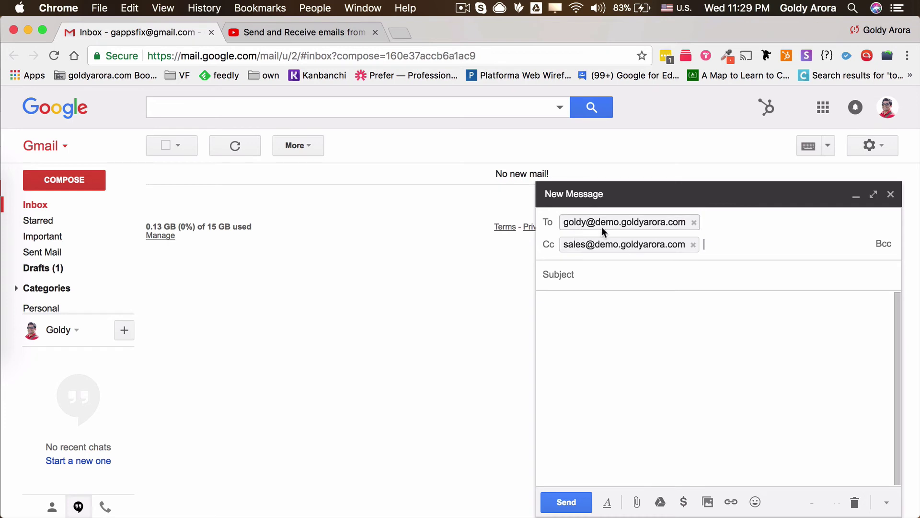
mouse_move(624, 245)
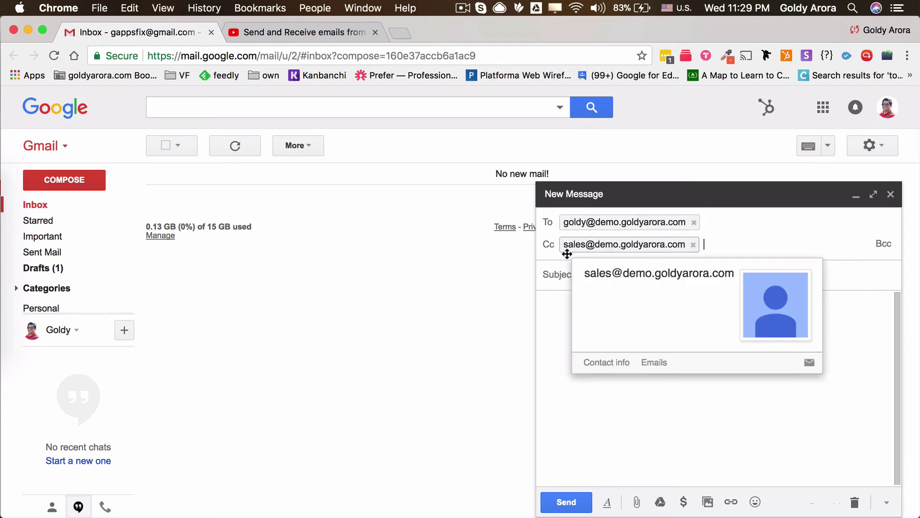
left_click(559, 272)
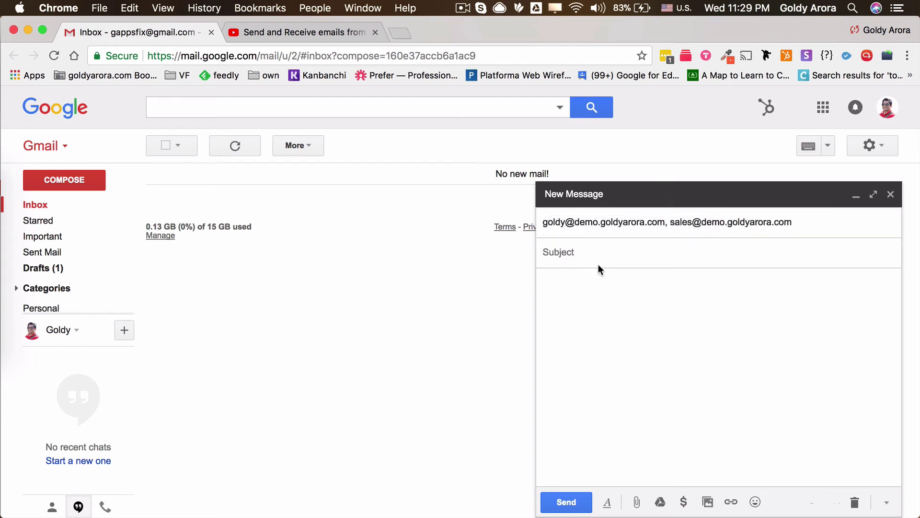
type("sent to ME and GR")
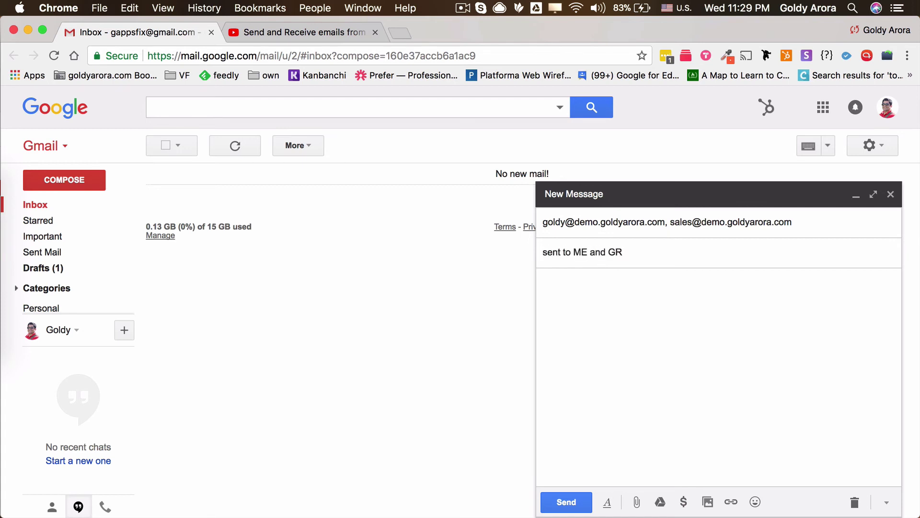
type("OUP")
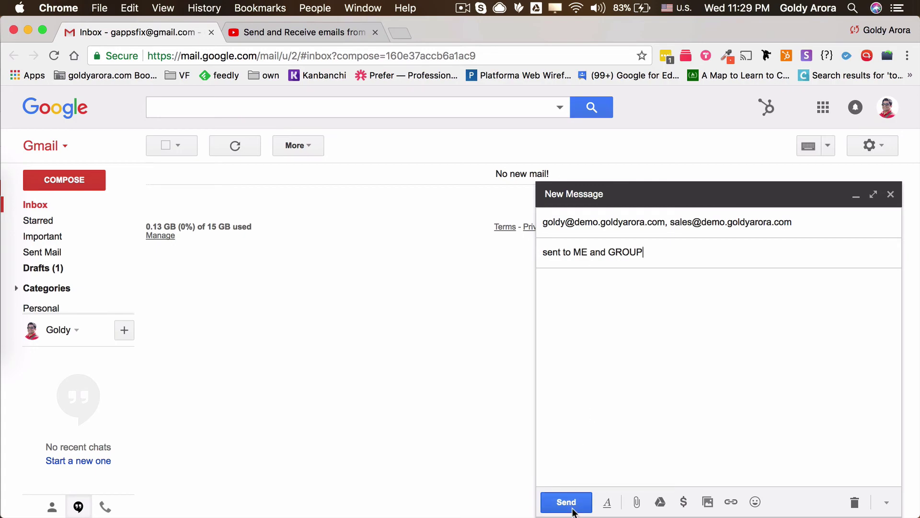
left_click(566, 502)
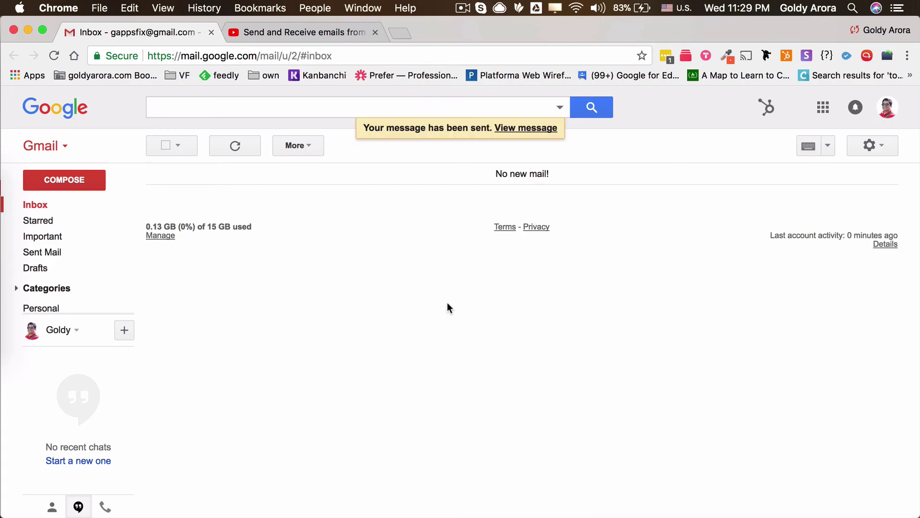
Step: Open 'sent to ME and GROUP' in the demo inbox and check its To and Cc addresses
key("ctrl+Up")
left_click(581, 259)
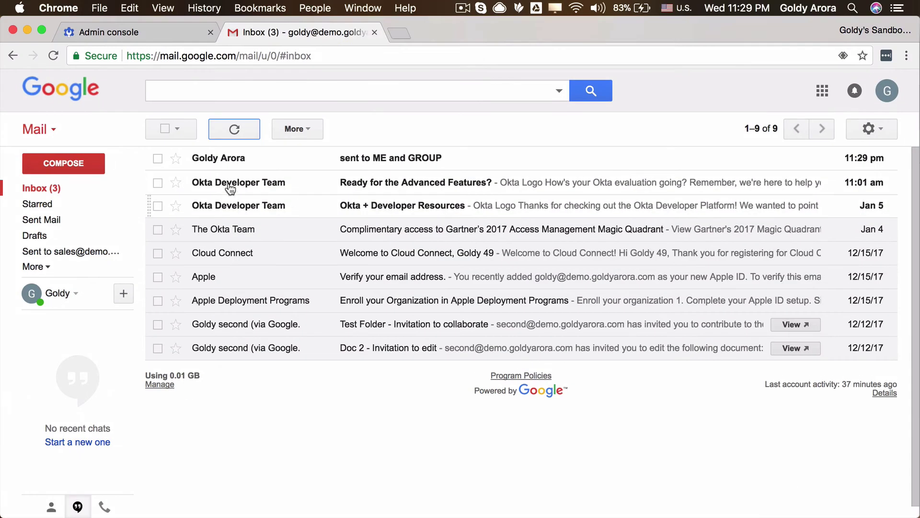
left_click(319, 159)
left_click(241, 209)
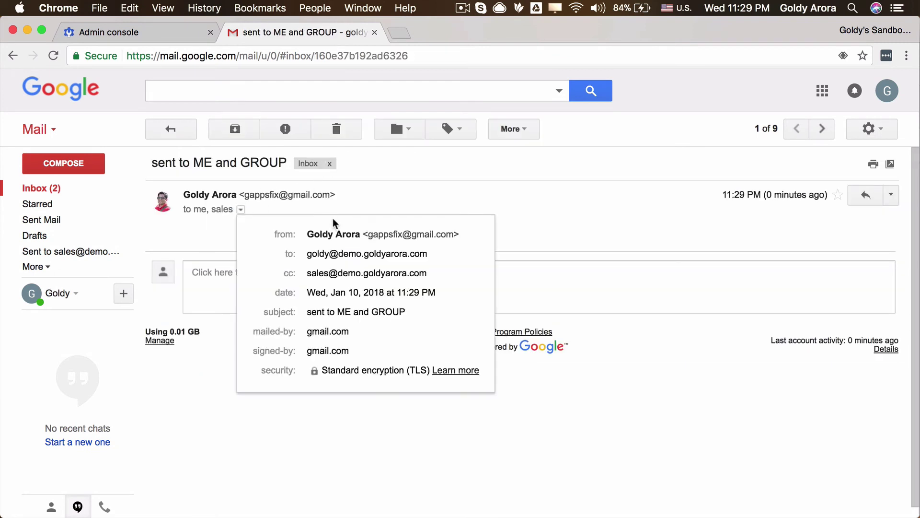
left_click_drag(307, 253, 428, 253)
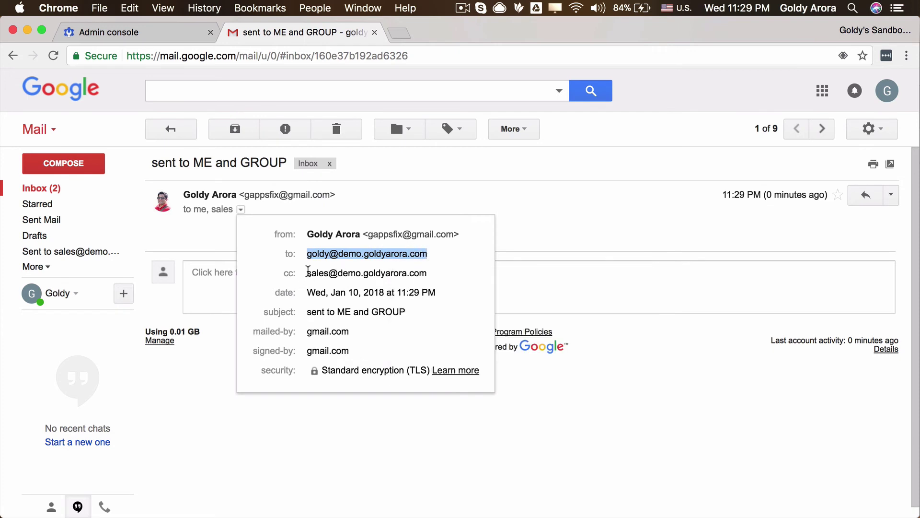
left_click_drag(308, 272, 424, 272)
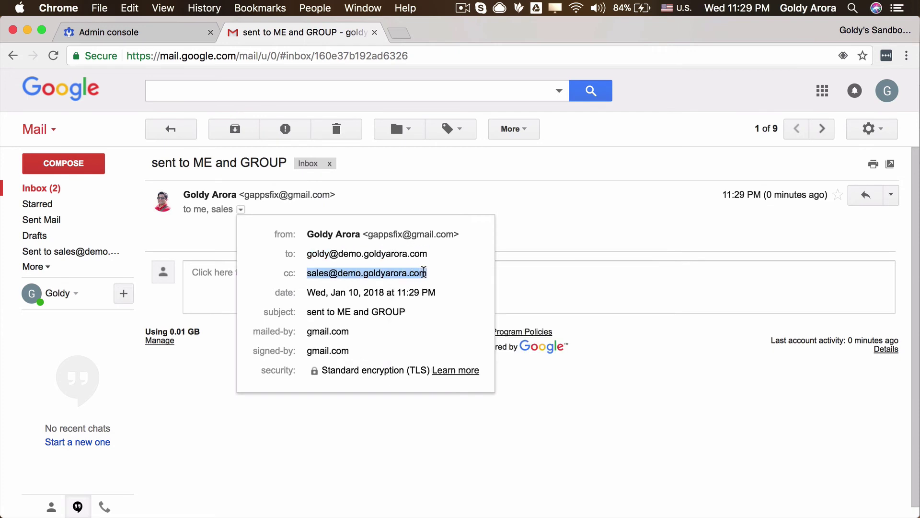
mouse_move(366, 272)
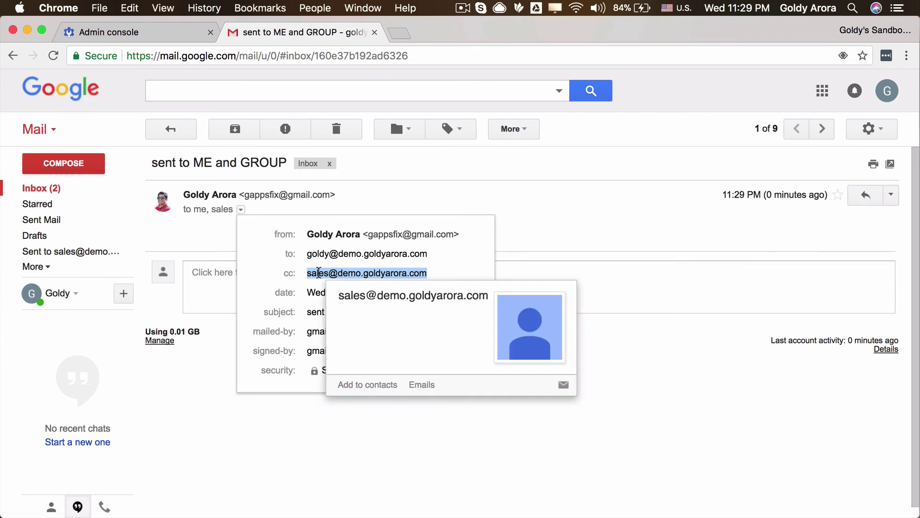
left_click(206, 233)
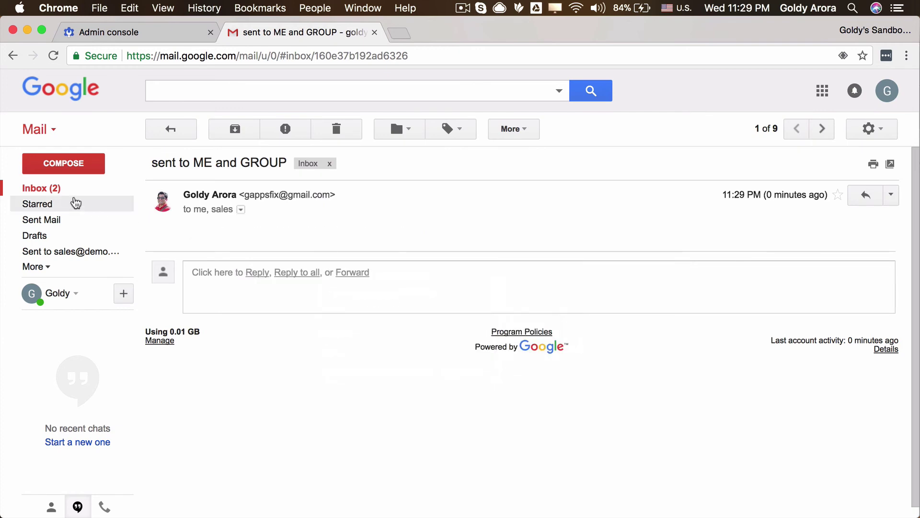
left_click(62, 191)
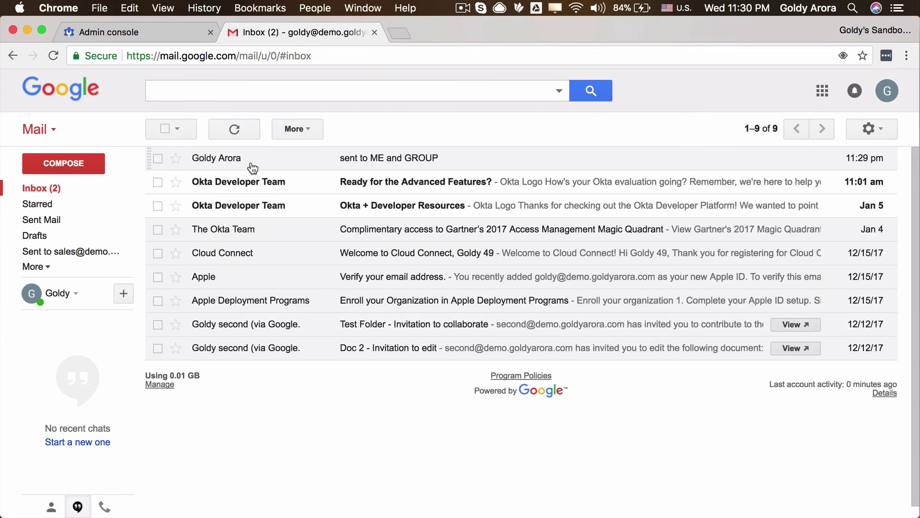
Step: Reopen the message to confirm the direct recipient, then refresh the inbox
left_click(253, 166)
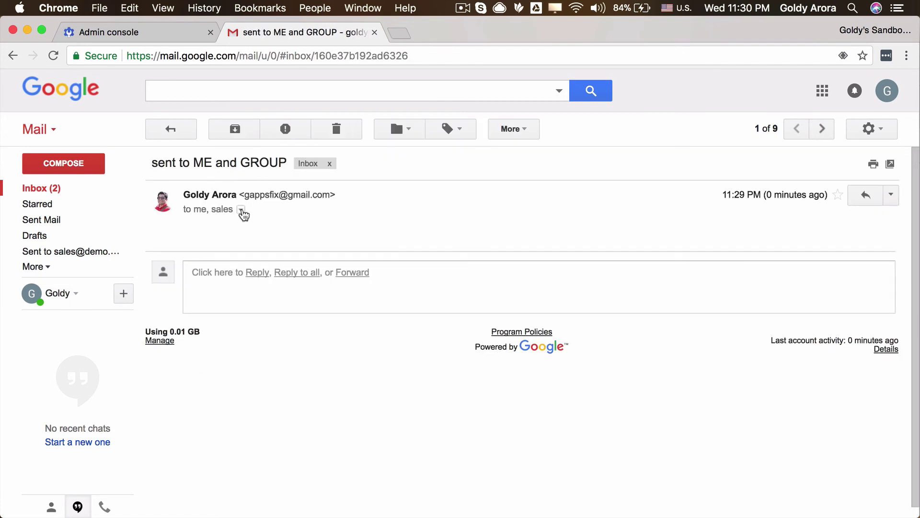
left_click(242, 211)
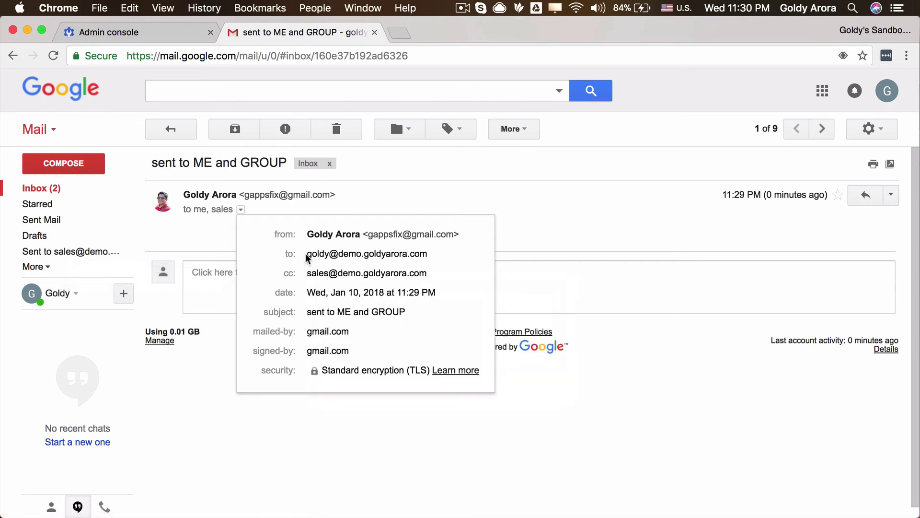
left_click_drag(307, 253, 428, 257)
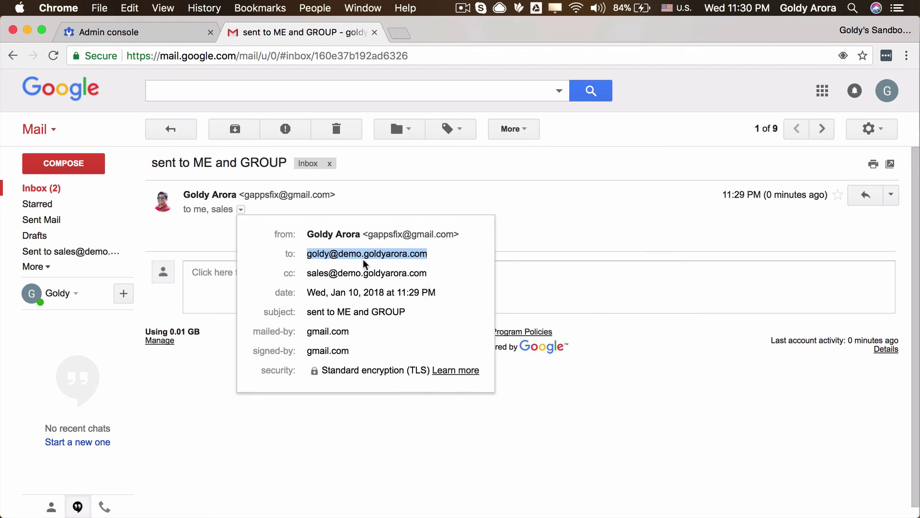
left_click(220, 239)
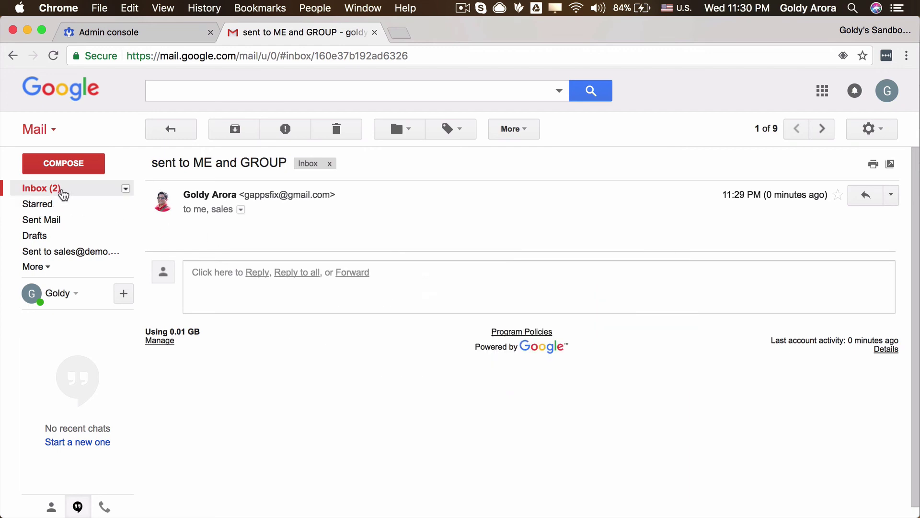
left_click(61, 191)
left_click(233, 129)
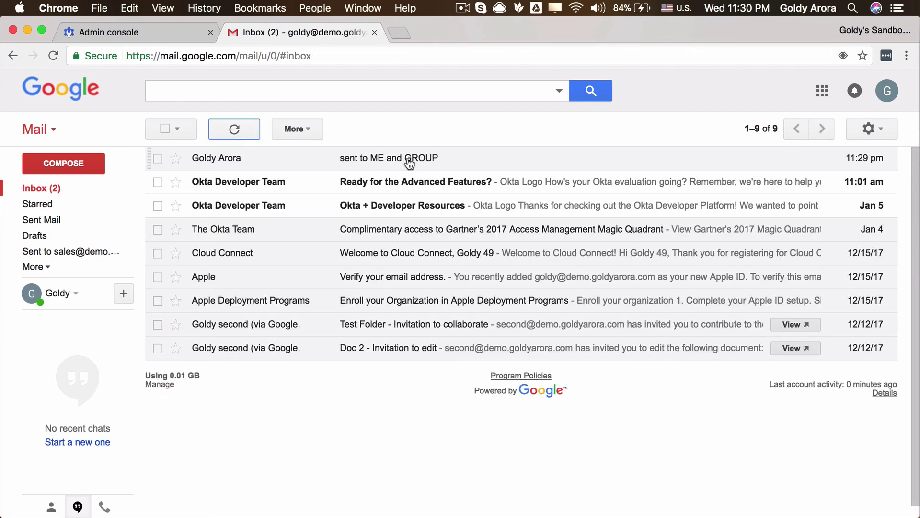
key("ctrl+Up")
Step: From the sending account, send 'Sent only the the GROUP' addressed to the sales group alone
left_click(355, 206)
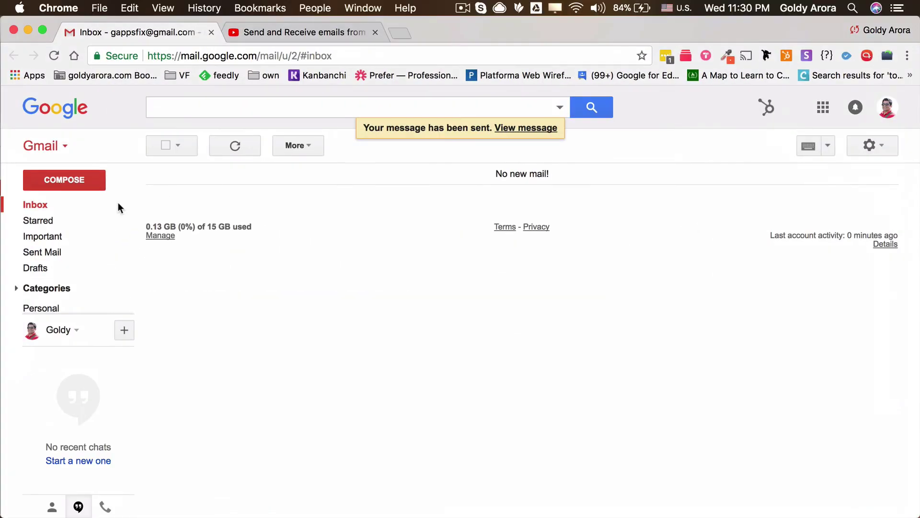
left_click(60, 181)
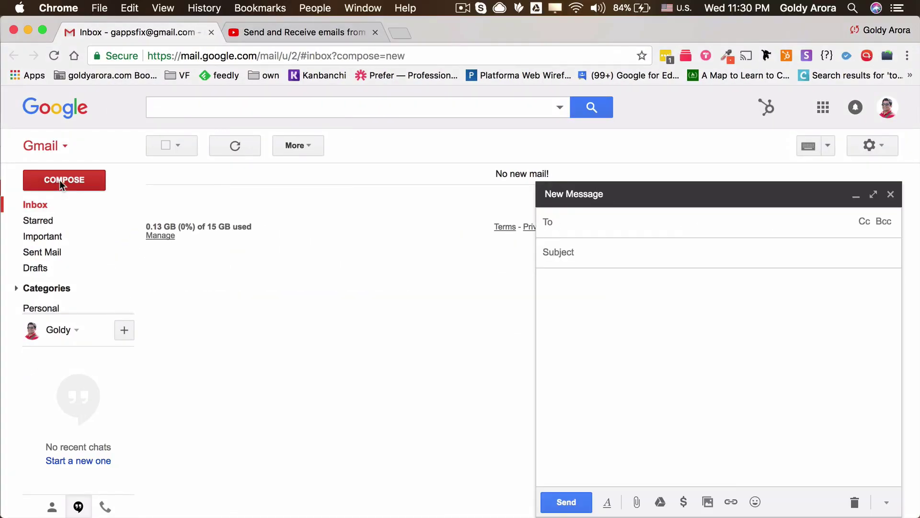
type("sales")
key("Return")
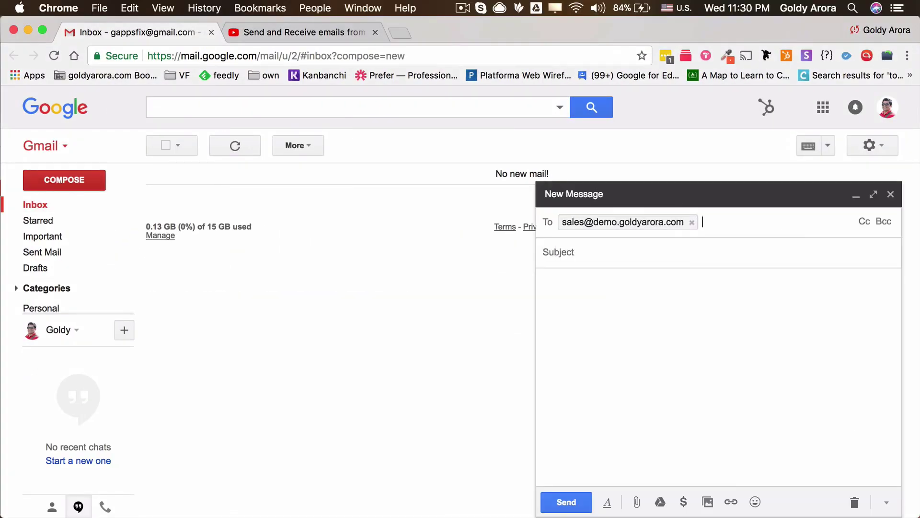
key("Tab")
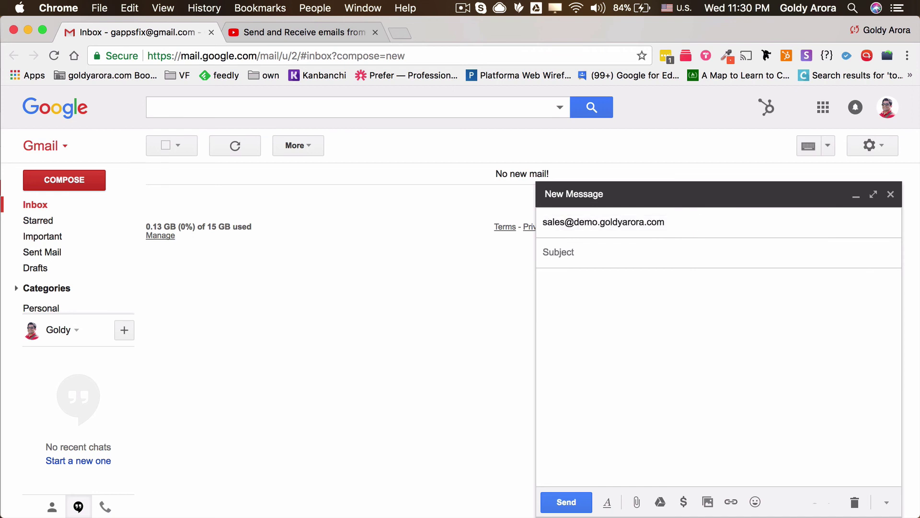
type("Sent only the the GRP")
key("BackSpace")
type("OUP")
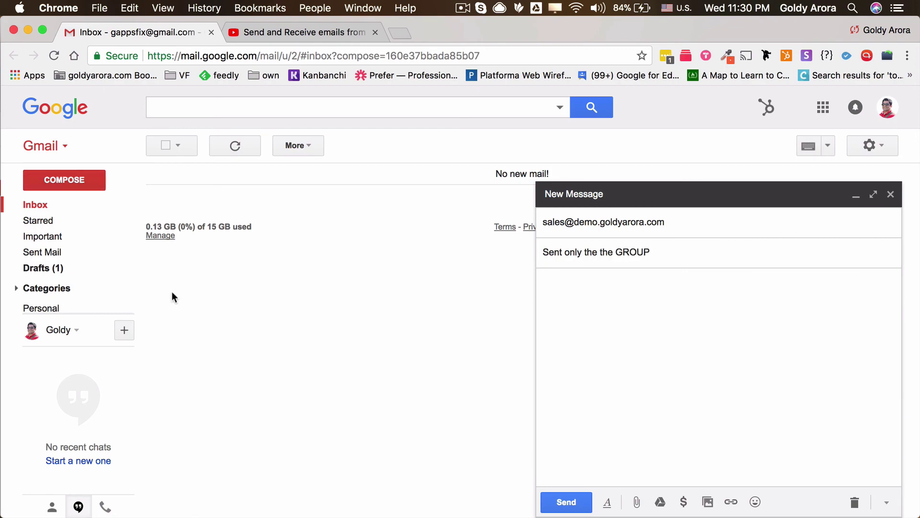
left_click(555, 503)
key("ctrl+Up")
Step: Refresh the demo account and find 'Sent only the the GROUP' under the sales label, addressed only to sales
left_click(513, 250)
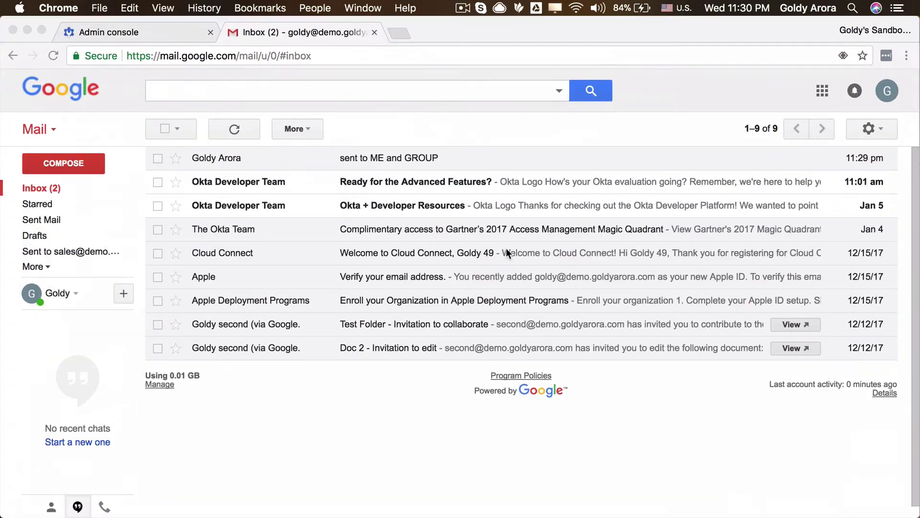
left_click(245, 130)
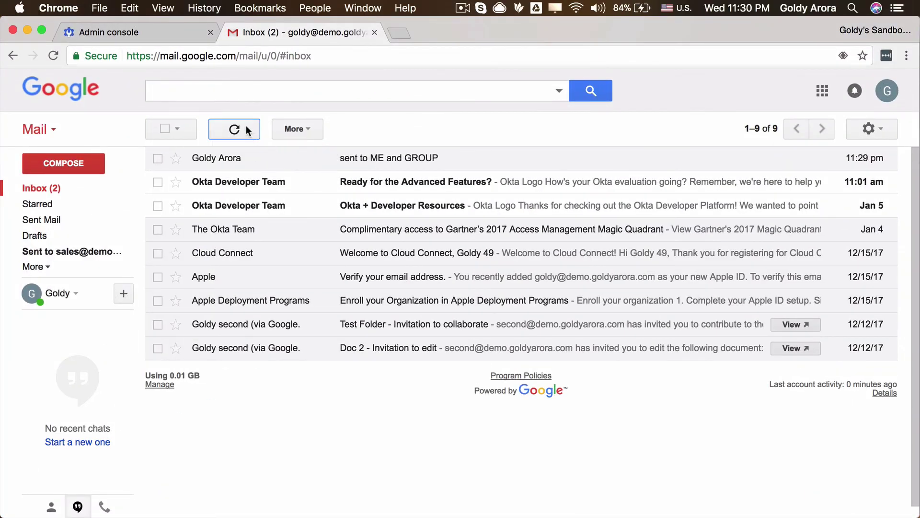
left_click(246, 130)
left_click(74, 253)
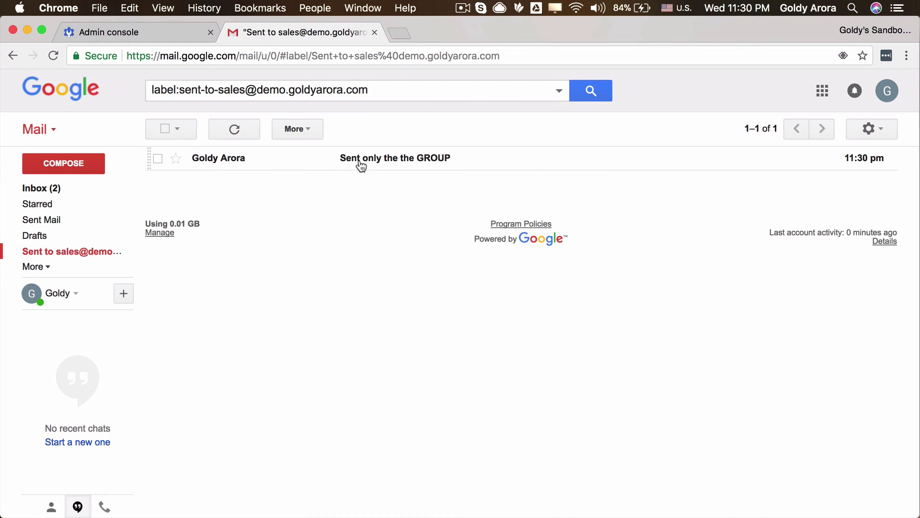
left_click(361, 163)
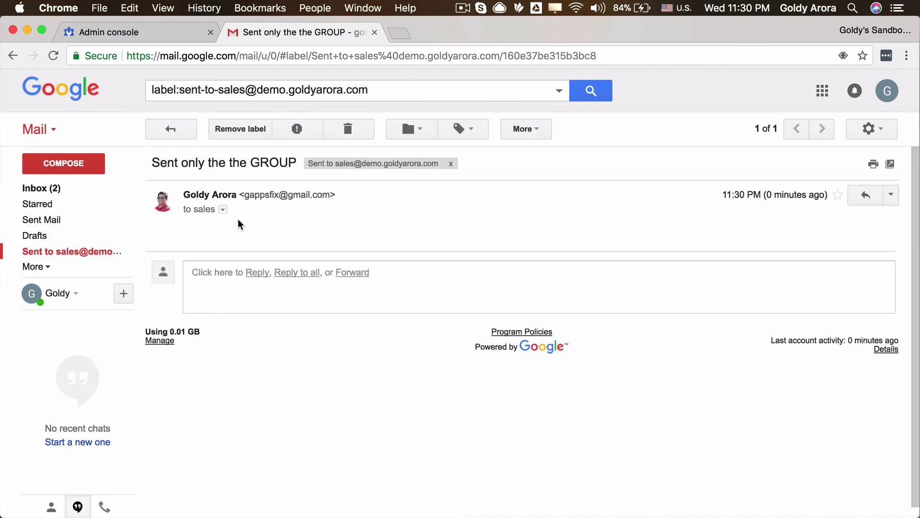
left_click(223, 210)
mouse_move(352, 254)
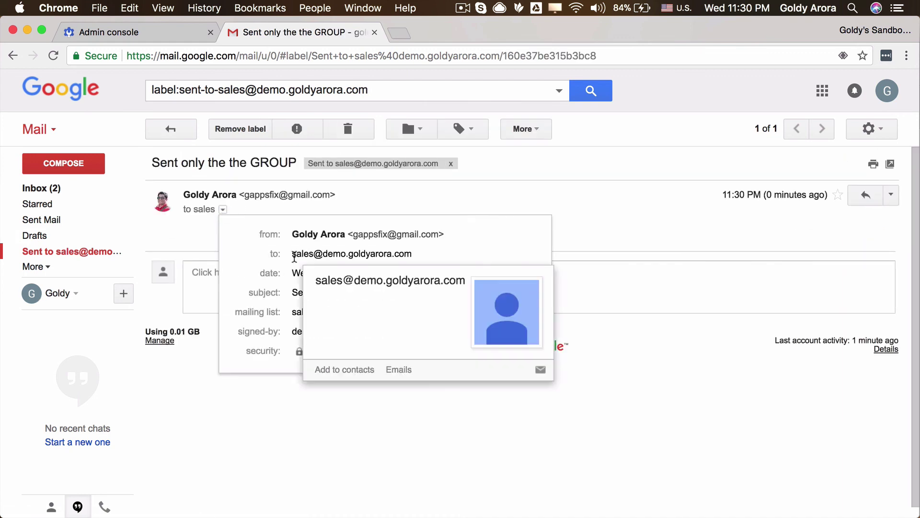
left_click_drag(293, 254, 412, 254)
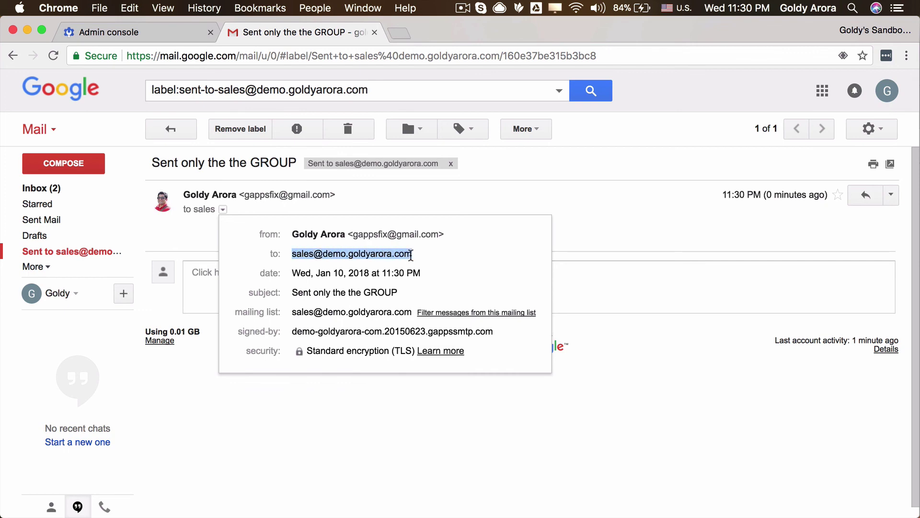
left_click(207, 232)
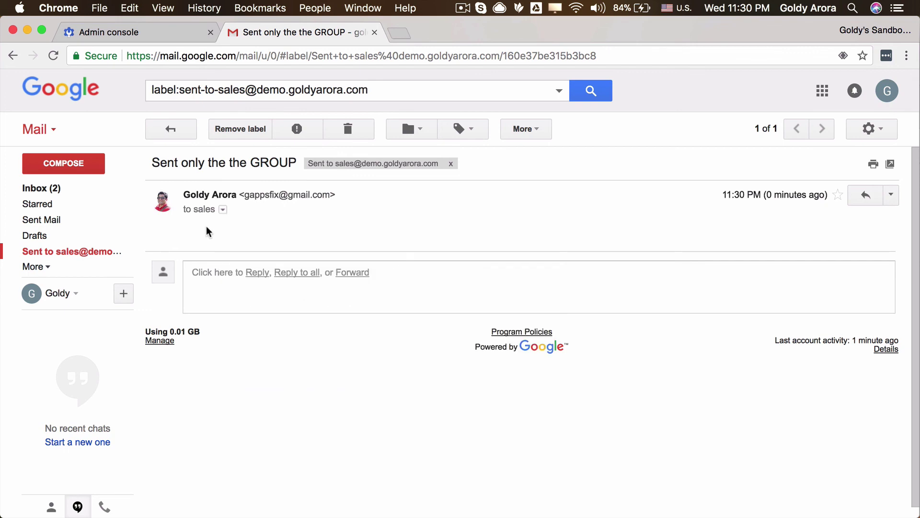
left_click(55, 189)
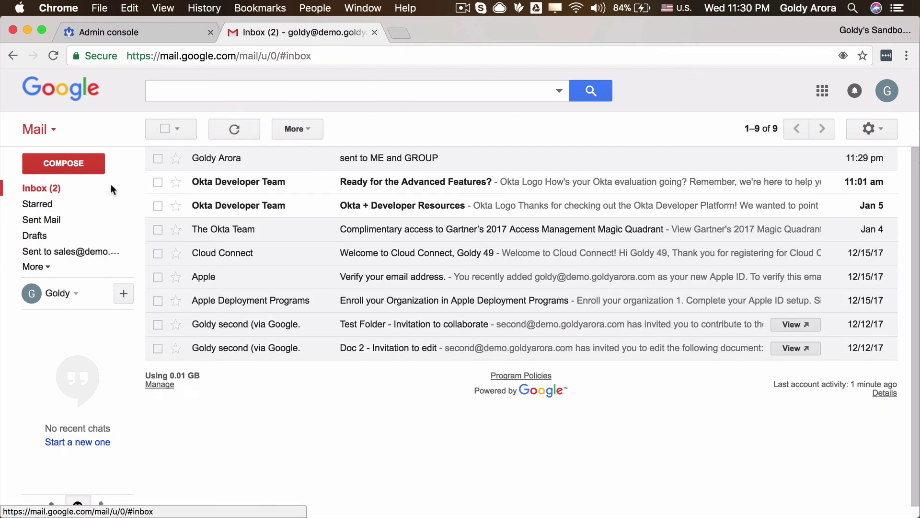
left_click(235, 136)
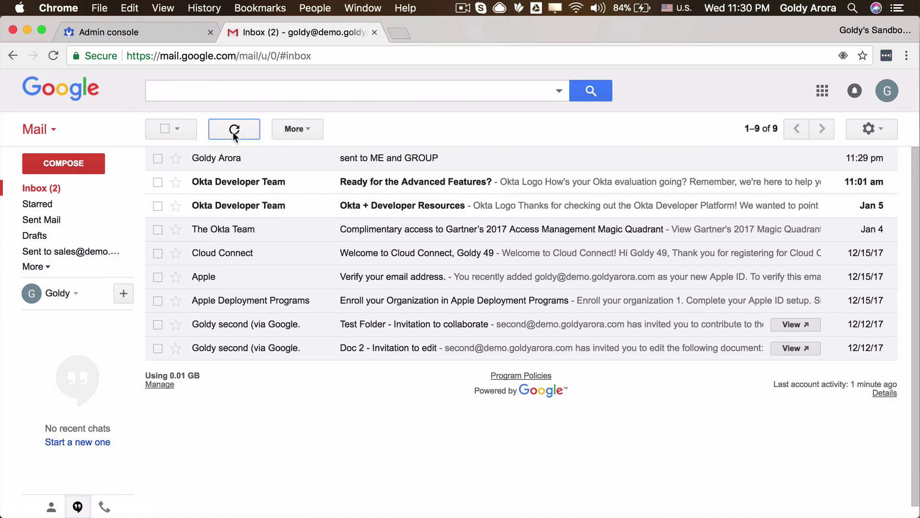